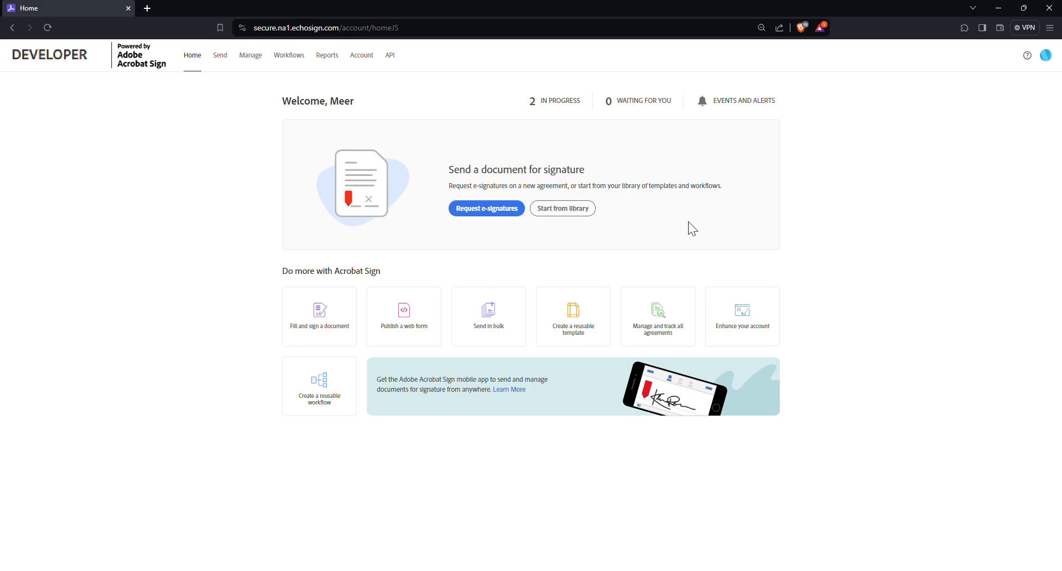
Step: Start a new reusable library template and name it "test template"
click(591, 342)
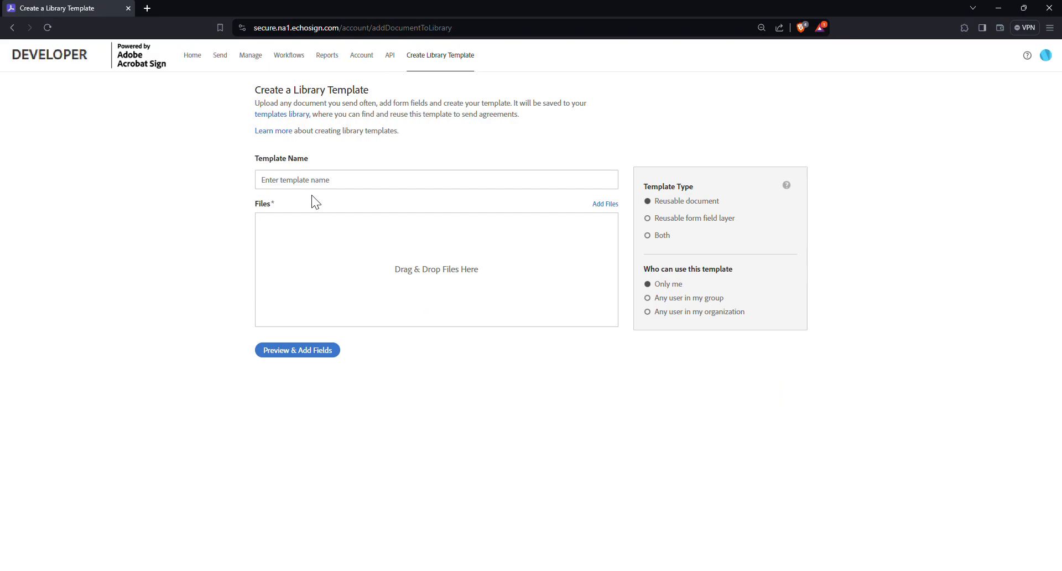
click(311, 185)
text(test template)
Step: Set the template type to Both and make the template usable by any user in the organization
drag(700, 217, 728, 218)
click(736, 230)
drag(656, 277, 736, 281)
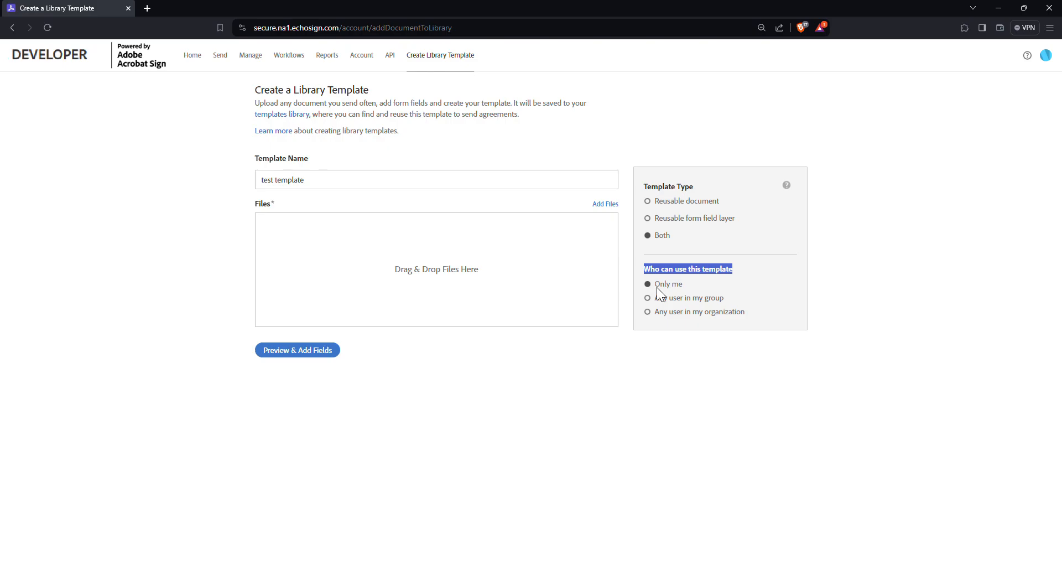
click(651, 313)
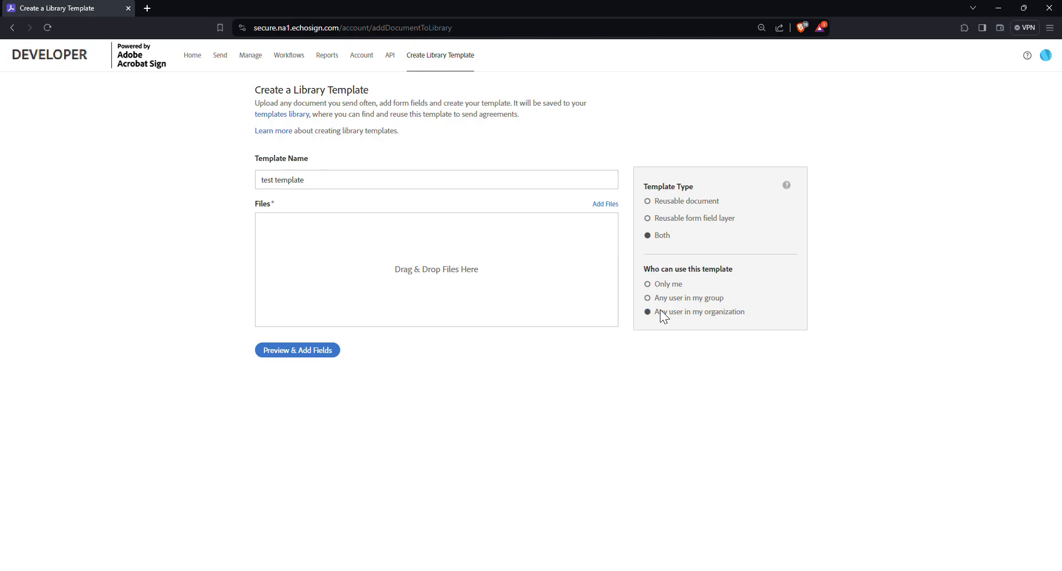
drag(739, 314, 743, 314)
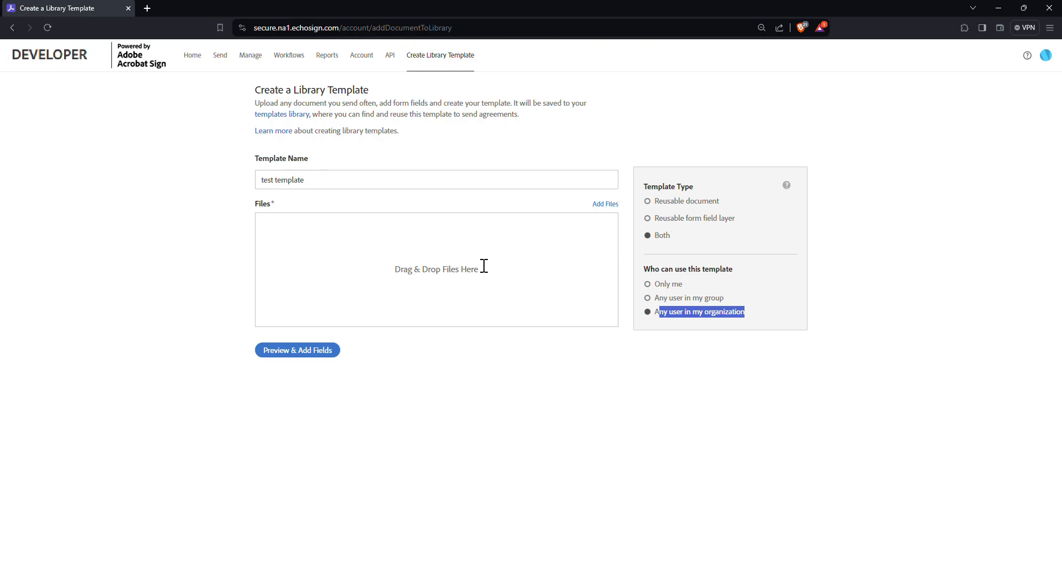
Step: Add the file "Test template for adobe sign.docx" to the template and open it for field placement
drag(0, 332, 413, 265)
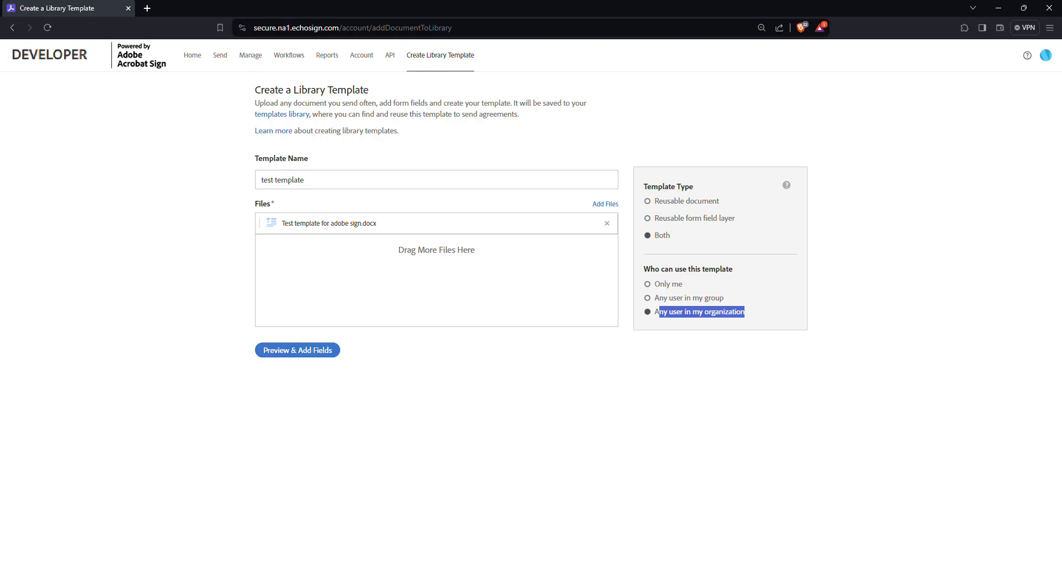
click(288, 352)
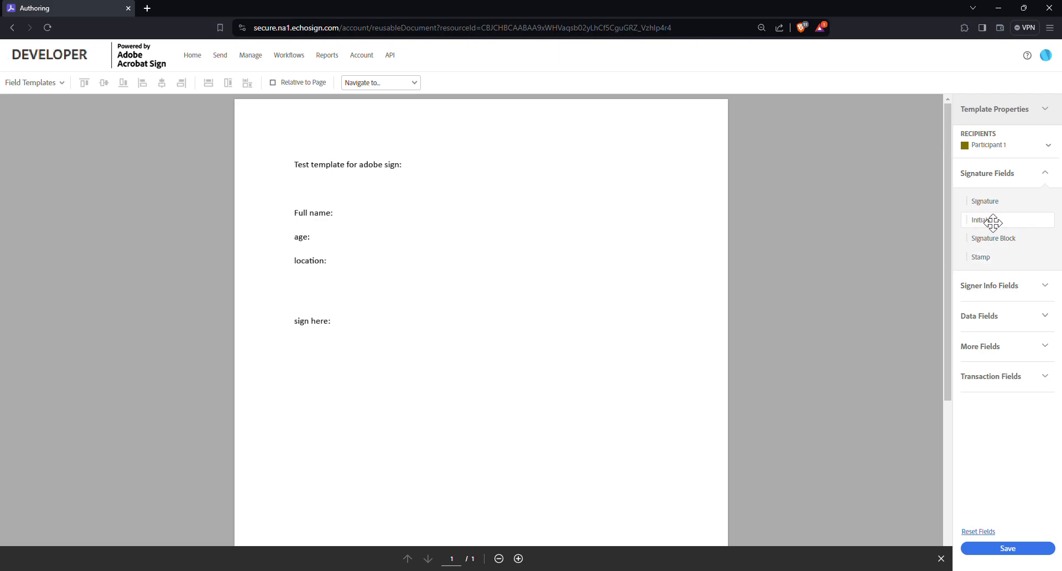
Step: Place a signer Name field beside the "Full name:" label and dismiss the offer to place detected fields
click(995, 285)
drag(990, 269, 353, 218)
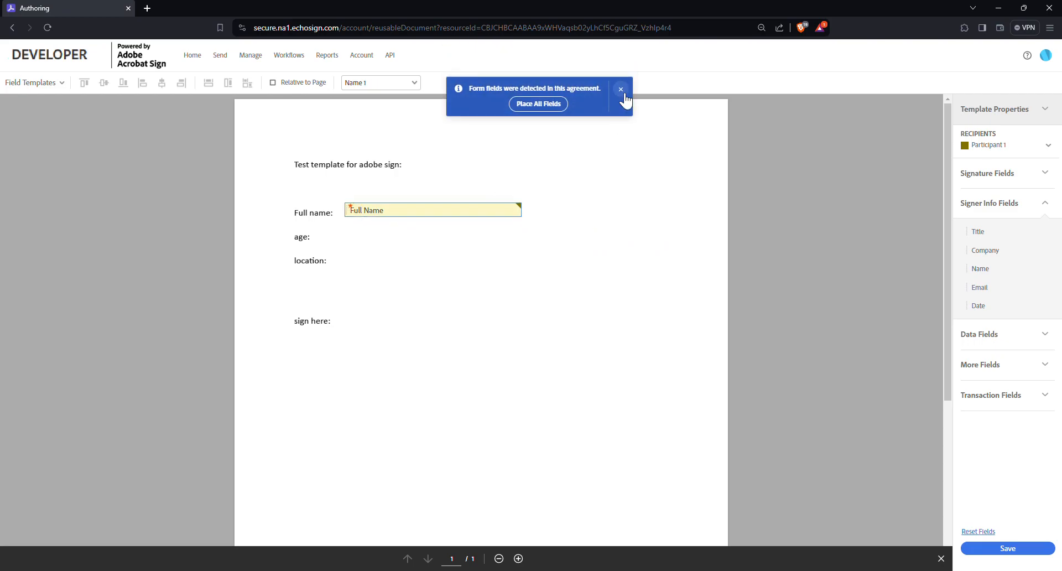
click(620, 90)
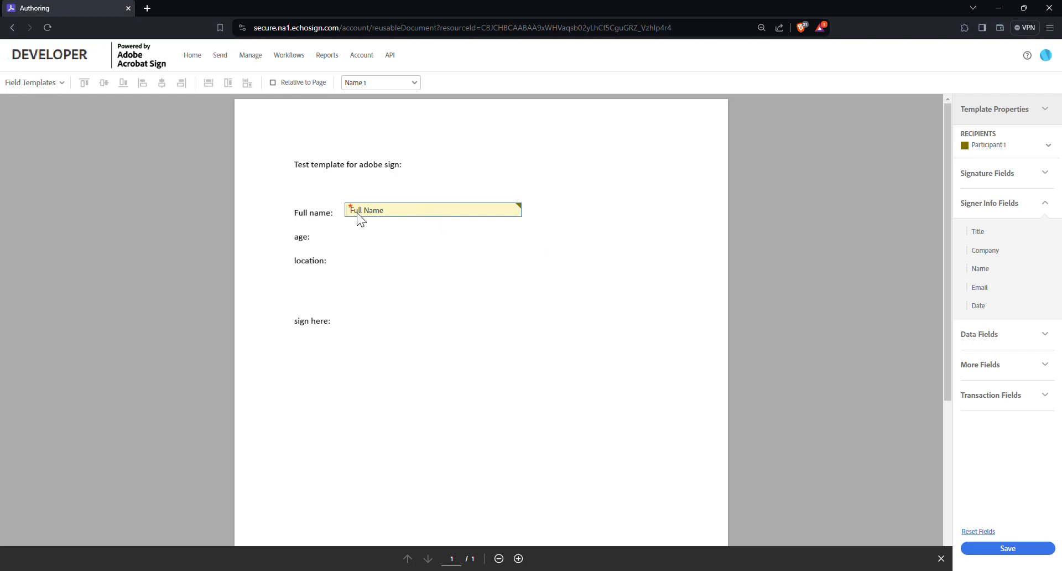
Step: Place a text input field beside the "age:" label and rename it "age"
click(999, 339)
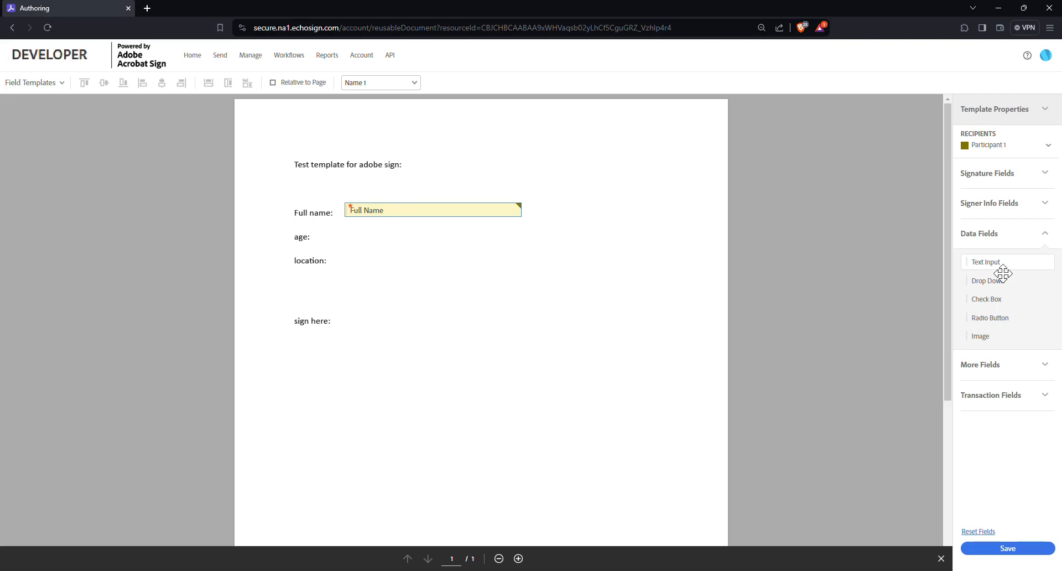
drag(1003, 273, 355, 236)
right_click(367, 237)
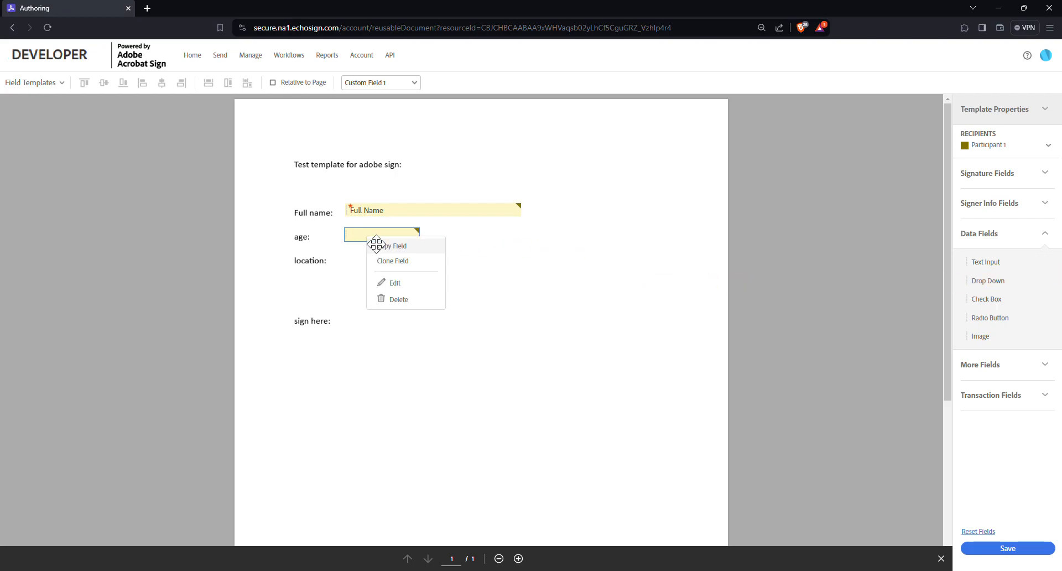
click(410, 282)
triple_click(234, 246)
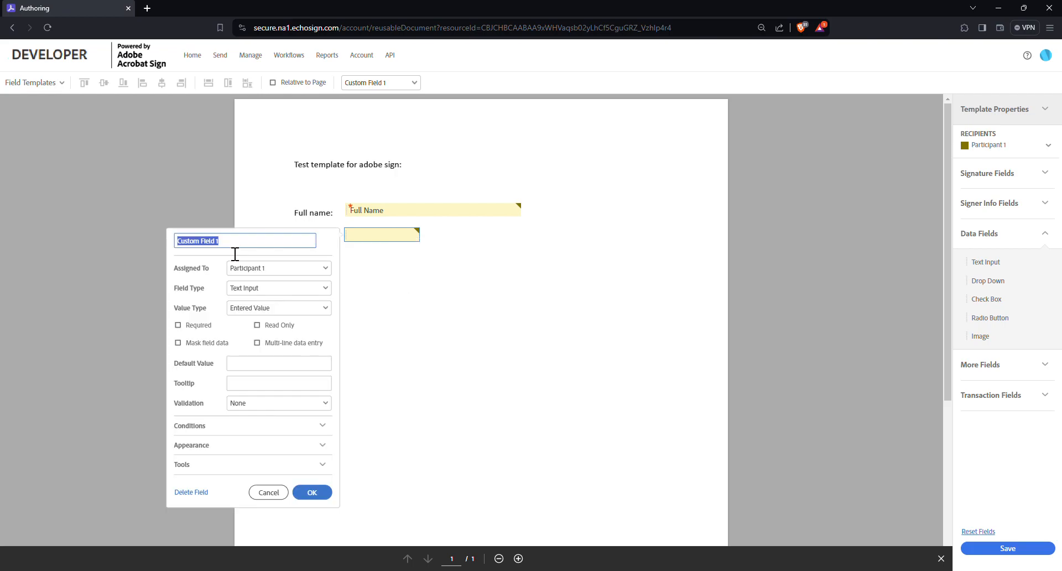
text(age)
Step: Set the age field's validation to Number, make it required and apply the settings
click(254, 409)
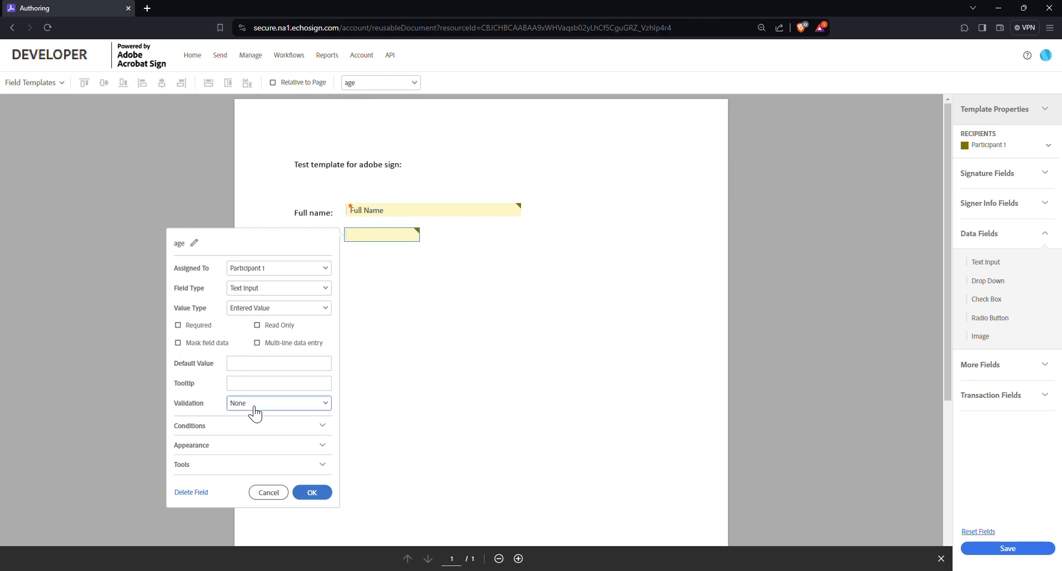
click(250, 443)
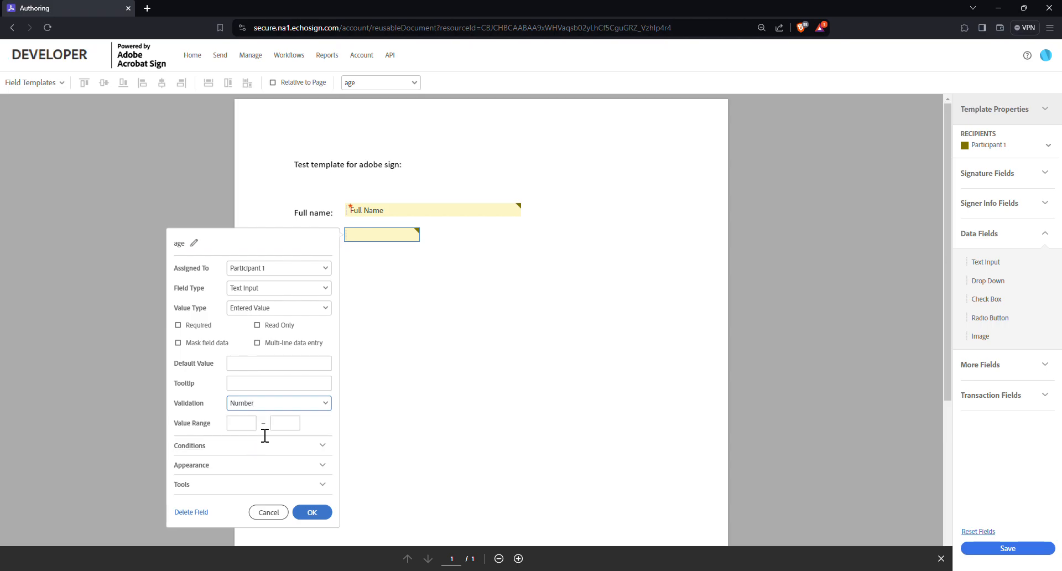
click(180, 326)
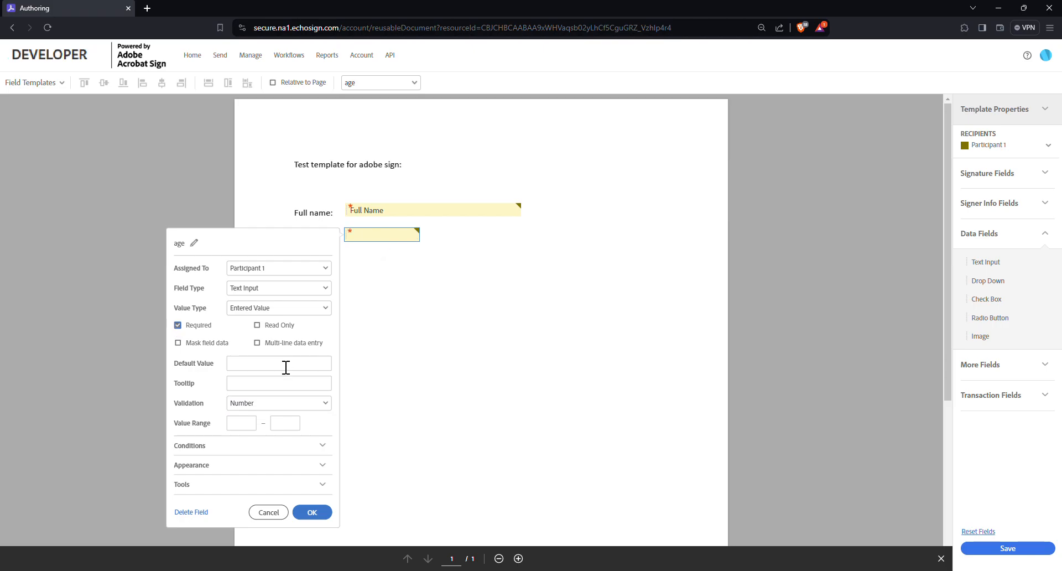
click(314, 514)
Step: Place a text input field beside the "location:" label and rename it "location"
drag(985, 262, 375, 268)
right_click(356, 258)
click(396, 304)
click(227, 266)
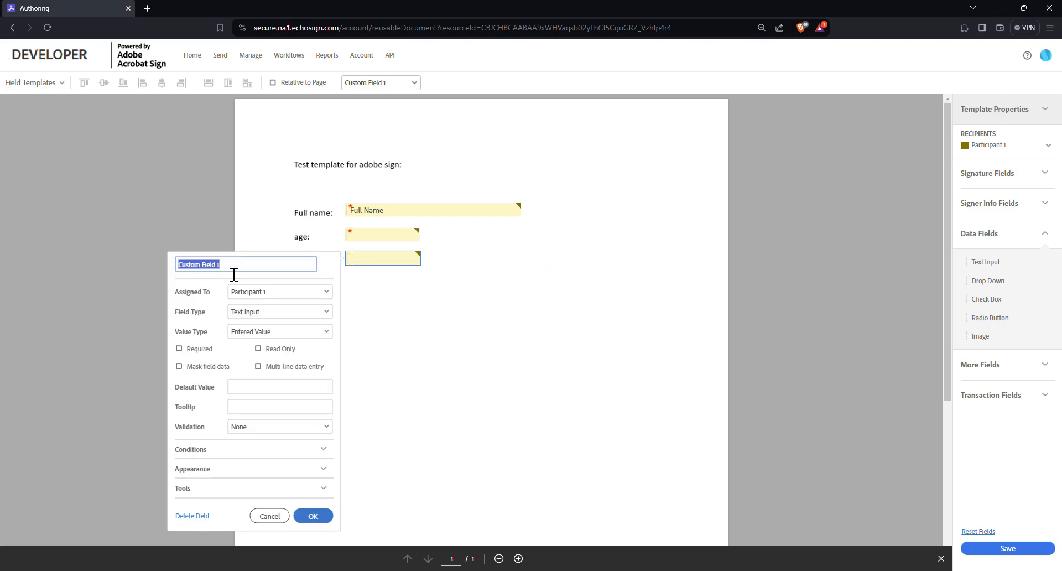
text(location)
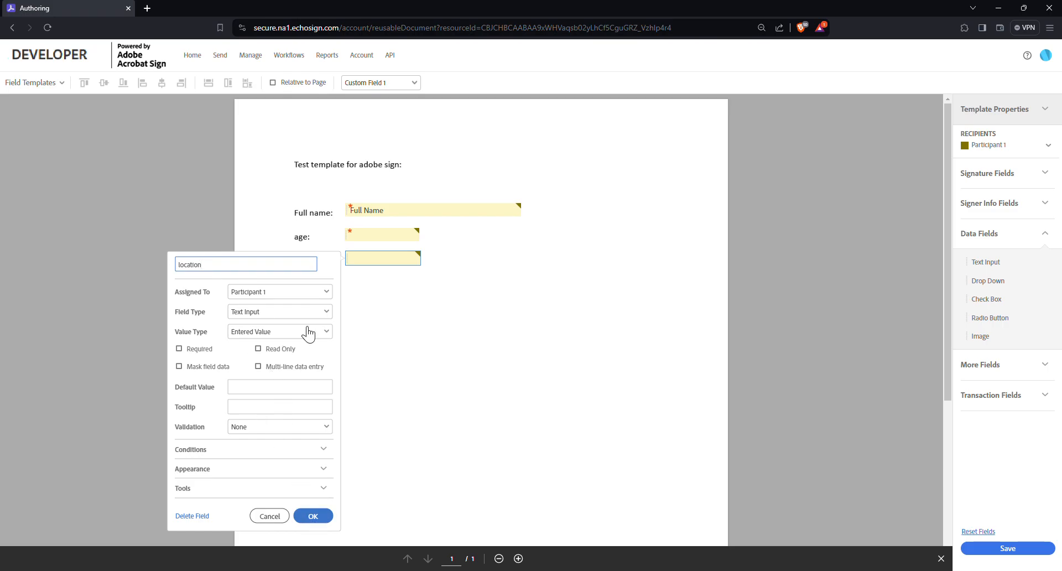
click(311, 515)
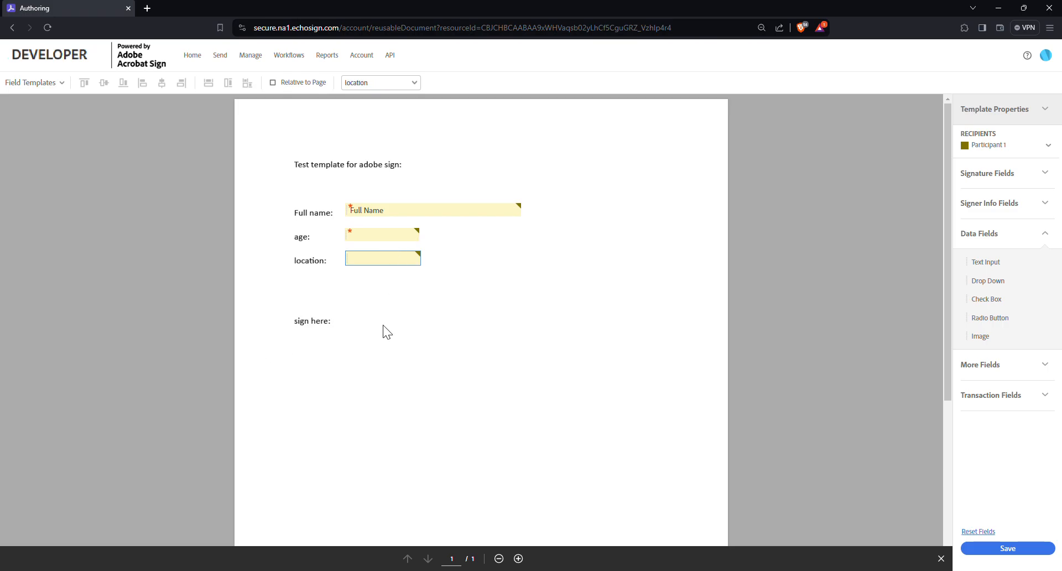
Step: Place a Signature field beside the "sign here:" label and save the template
click(991, 175)
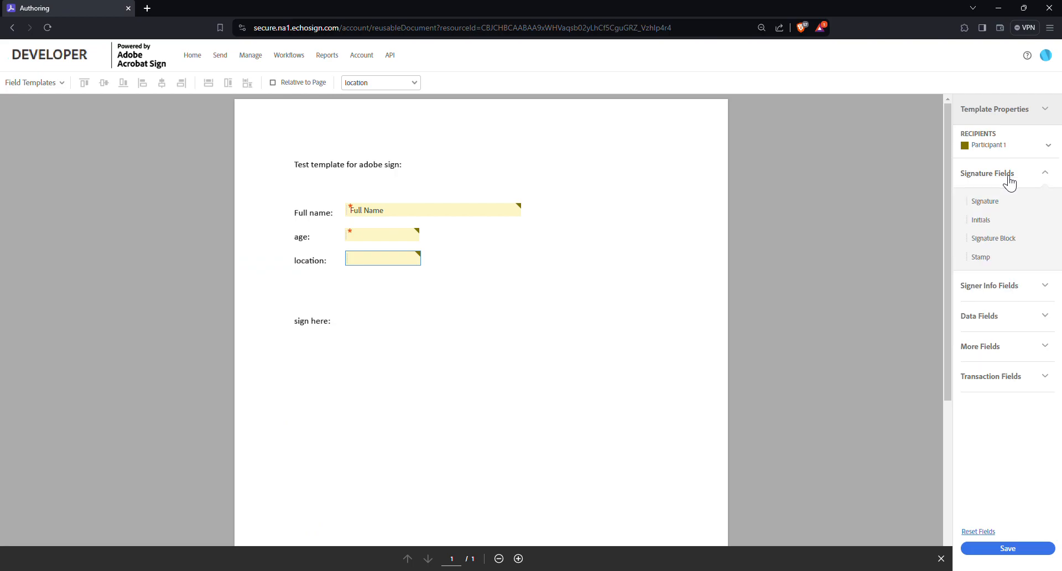
mouse_move(985, 201)
mouse_down()
mouse_move(998, 206)
mouse_move(347, 250)
mouse_move(348, 315)
mouse_up()
click(964, 548)
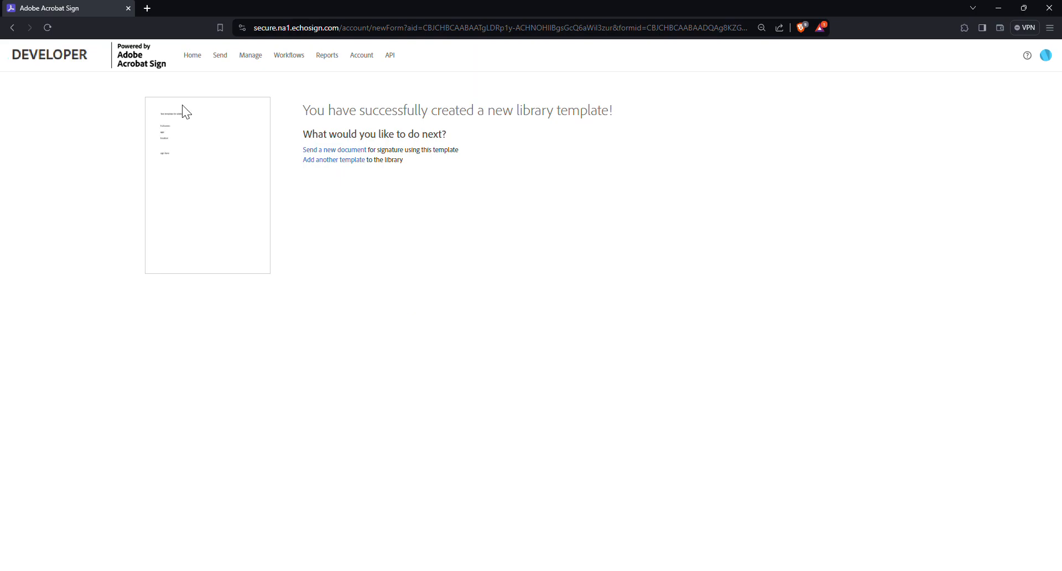
Step: Return to the home page and open the Manage page
click(191, 59)
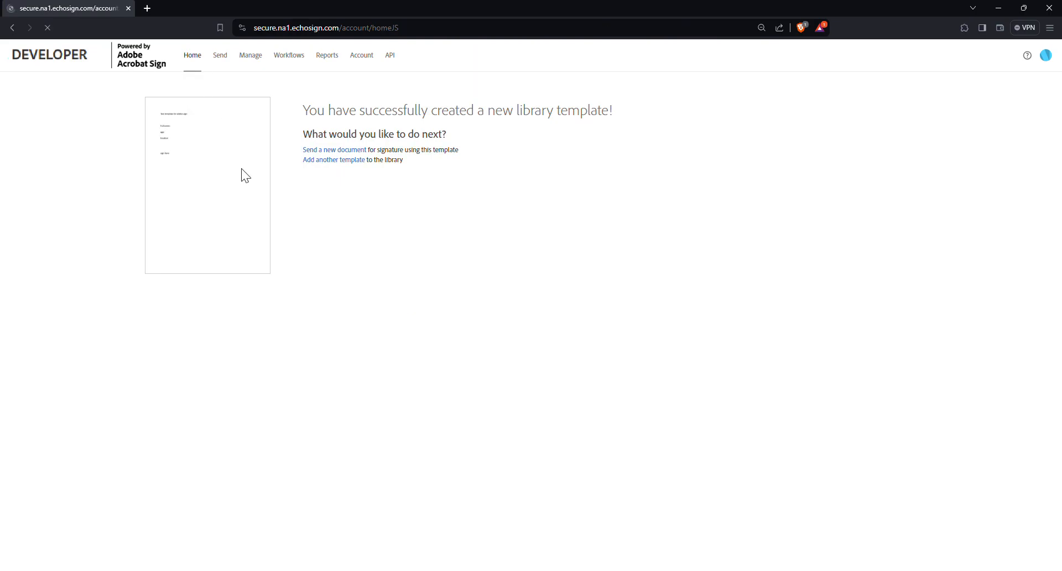
click(256, 63)
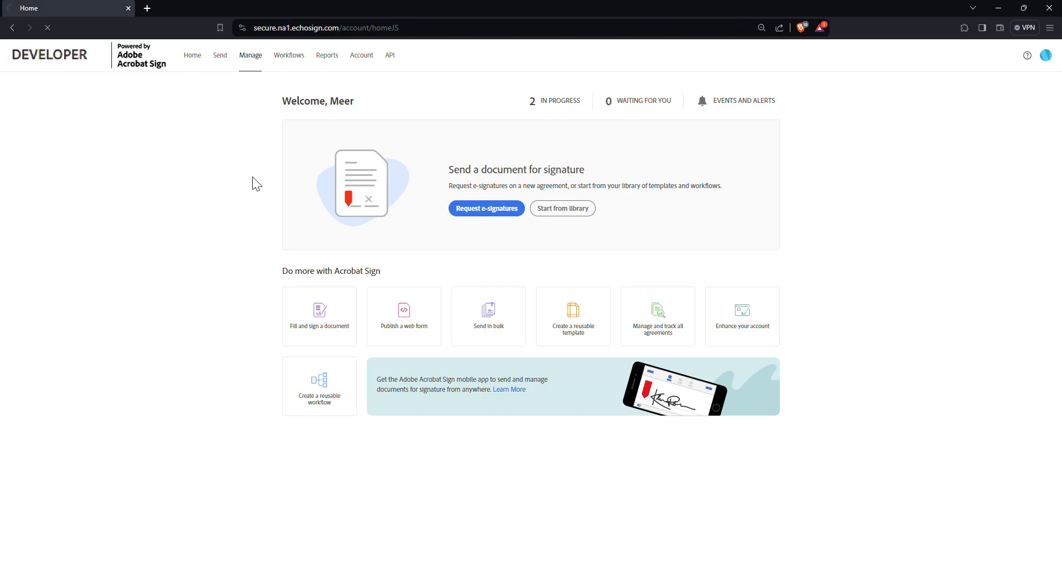